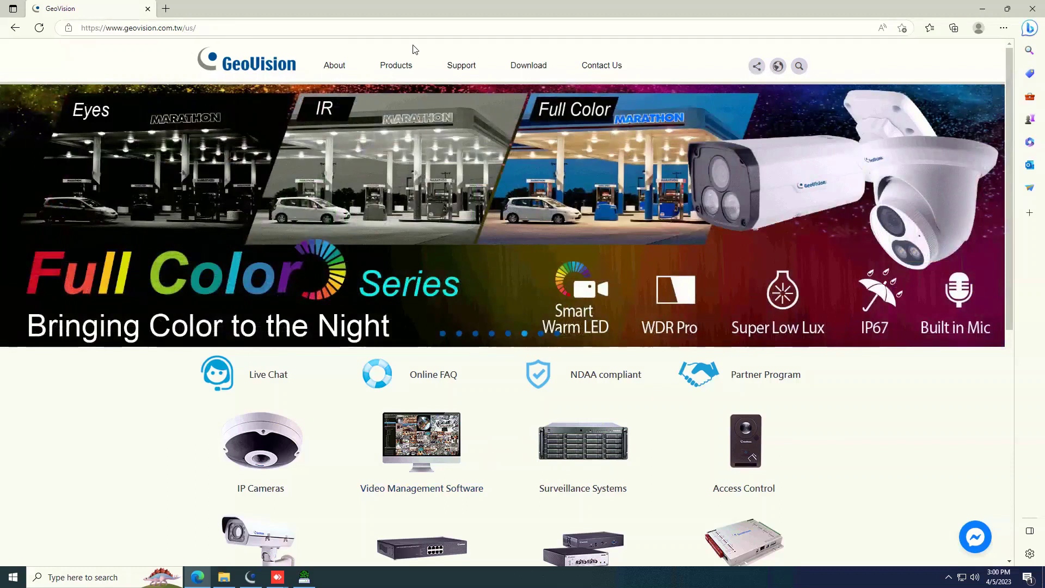
# Step: Filter the GeoVision download page to Video Management Software > VMS > GV-VMS V17
pyautogui.click(527, 66)
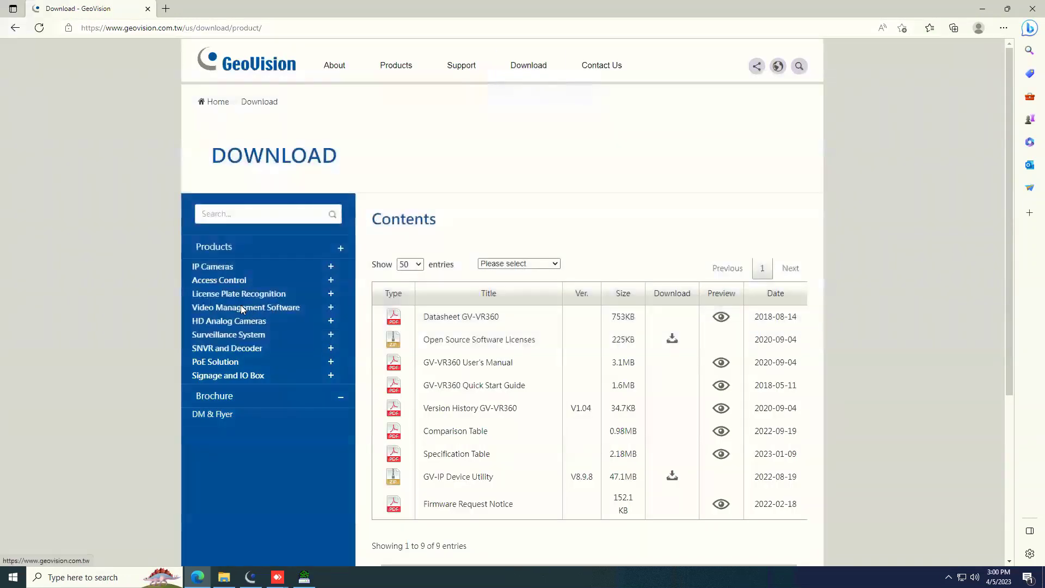
pyautogui.click(331, 308)
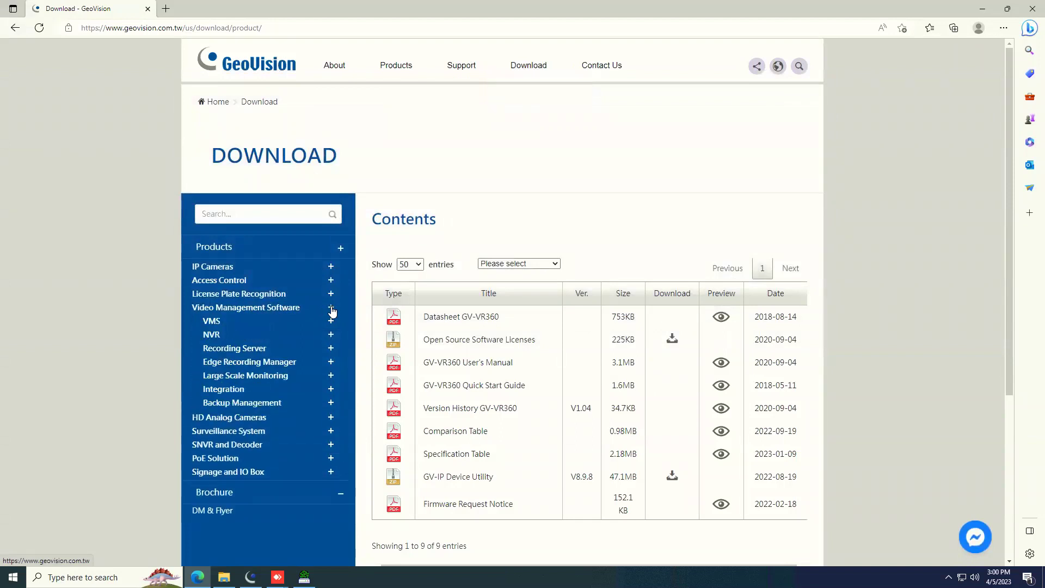
pyautogui.click(220, 322)
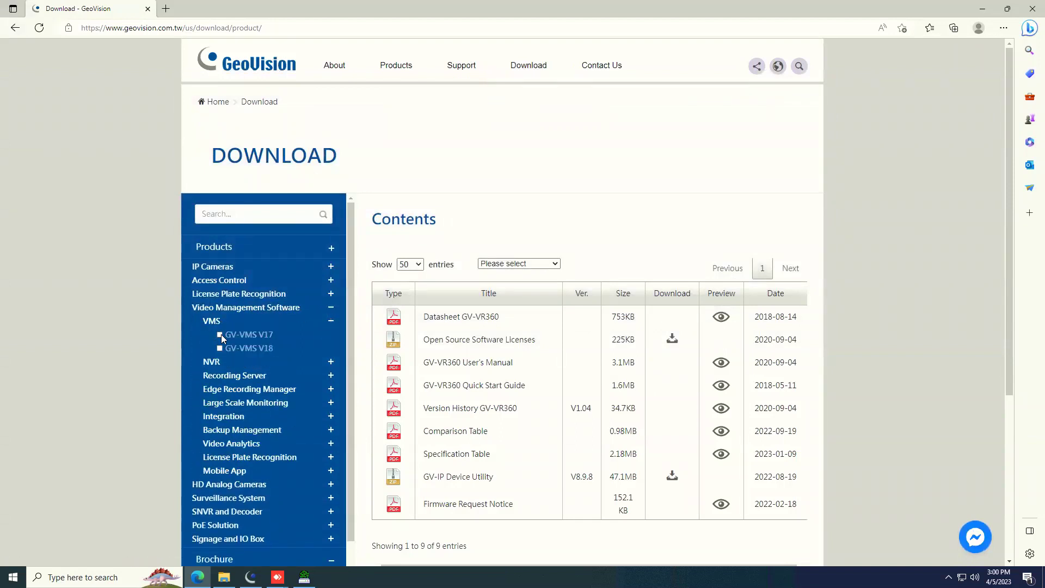
pyautogui.click(220, 334)
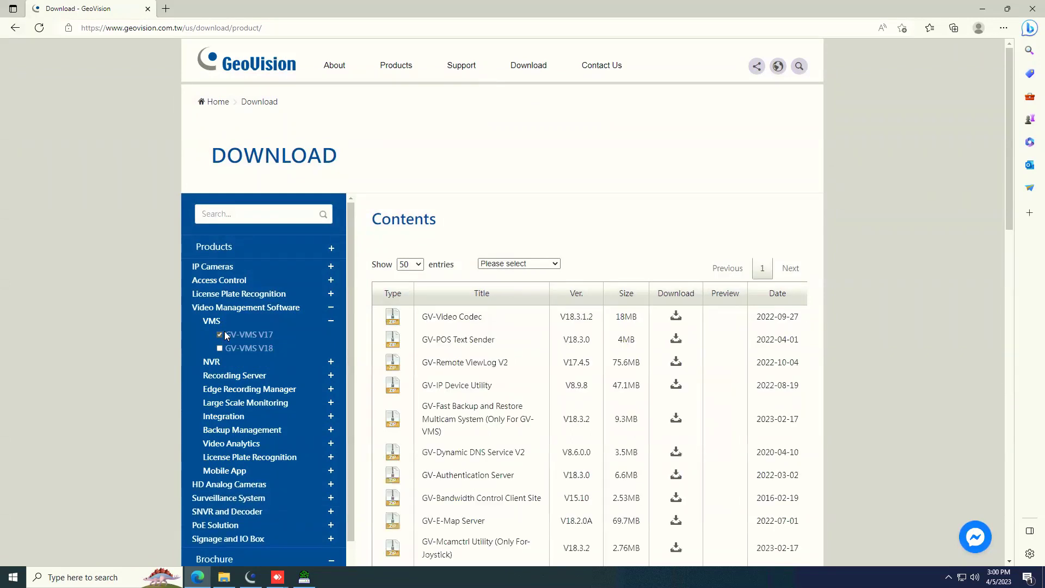
# Step: Download the GV-USB Device Driver package as Driver.zip and show it in its folder
pyautogui.scroll(-1, 635, 364)
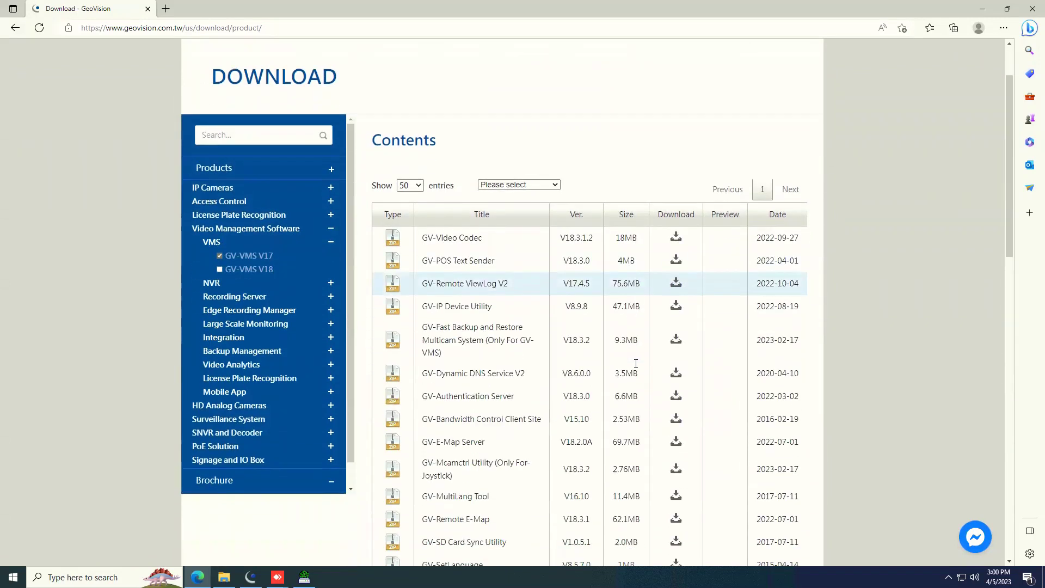
pyautogui.scroll(-1, 635, 368)
pyautogui.scroll(-1, 635, 369)
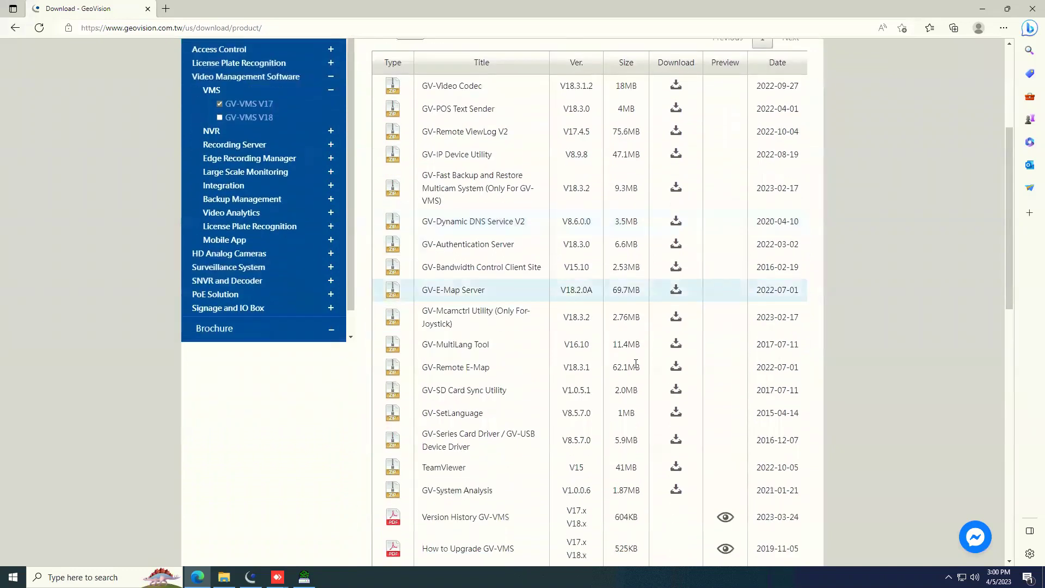
pyautogui.scroll(-1, 630, 363)
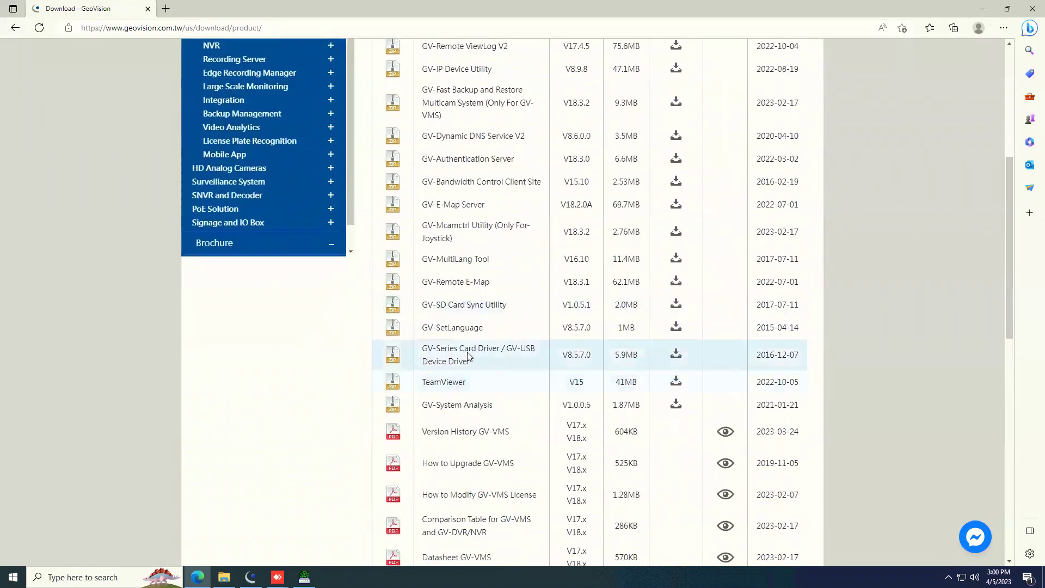
pyautogui.scroll(-1, 443, 360)
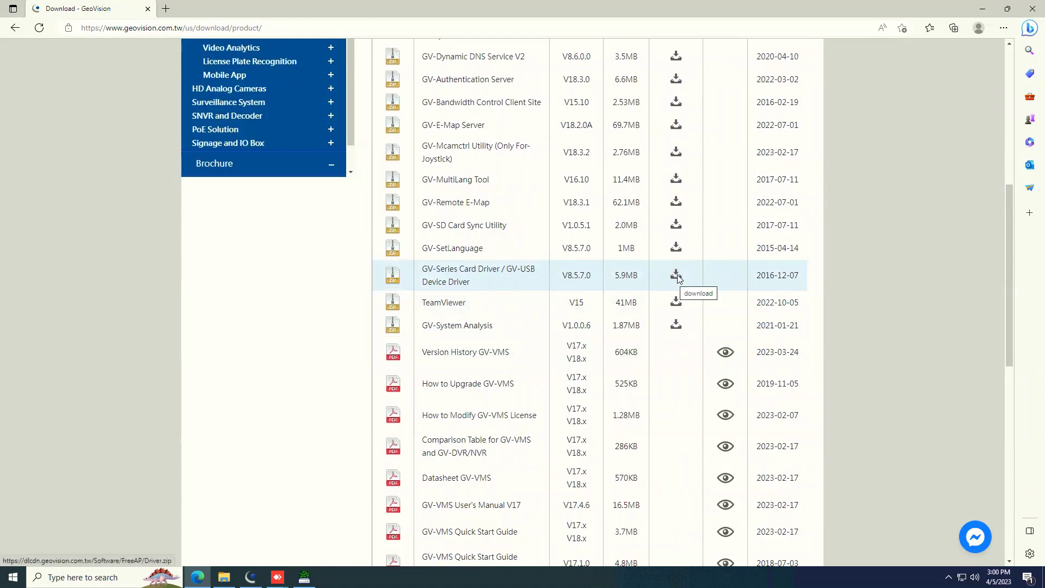
pyautogui.click(676, 275)
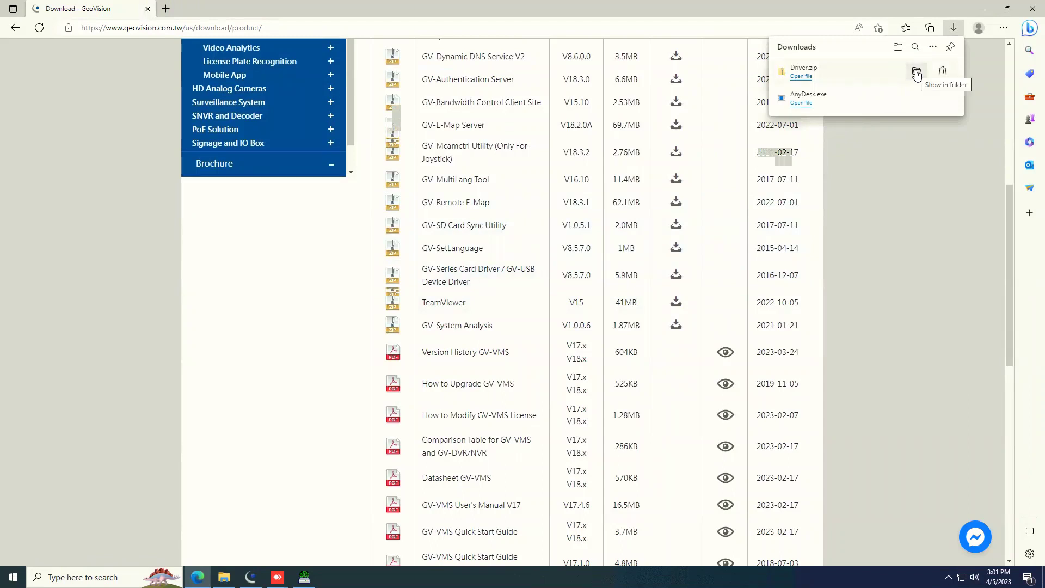
pyautogui.click(917, 71)
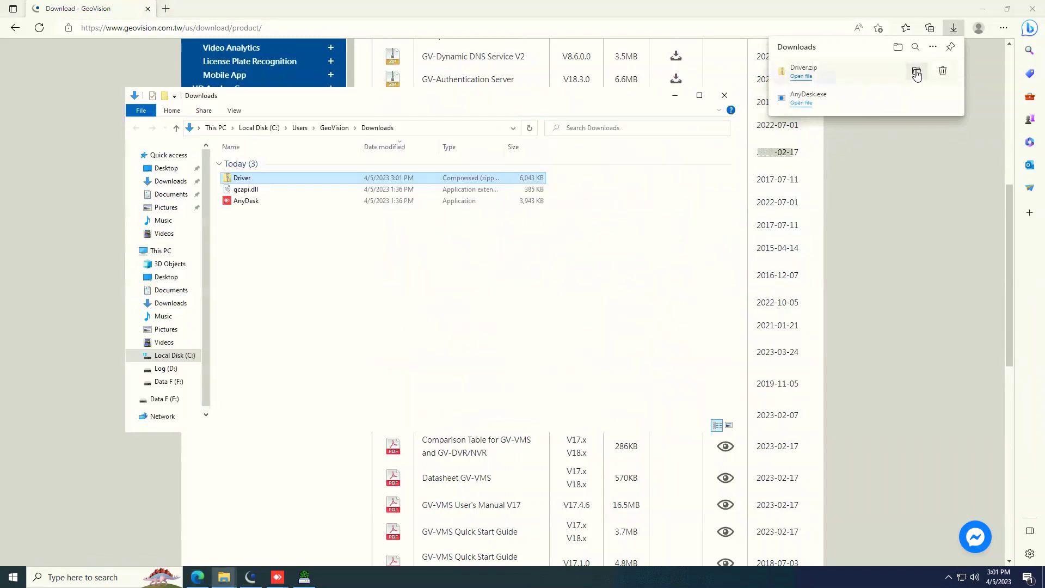
# Step: Extract Driver.zip in Downloads and open the inner Driver folder with the DrvInst and GvUsb installers
pyautogui.rightClick(255, 180)
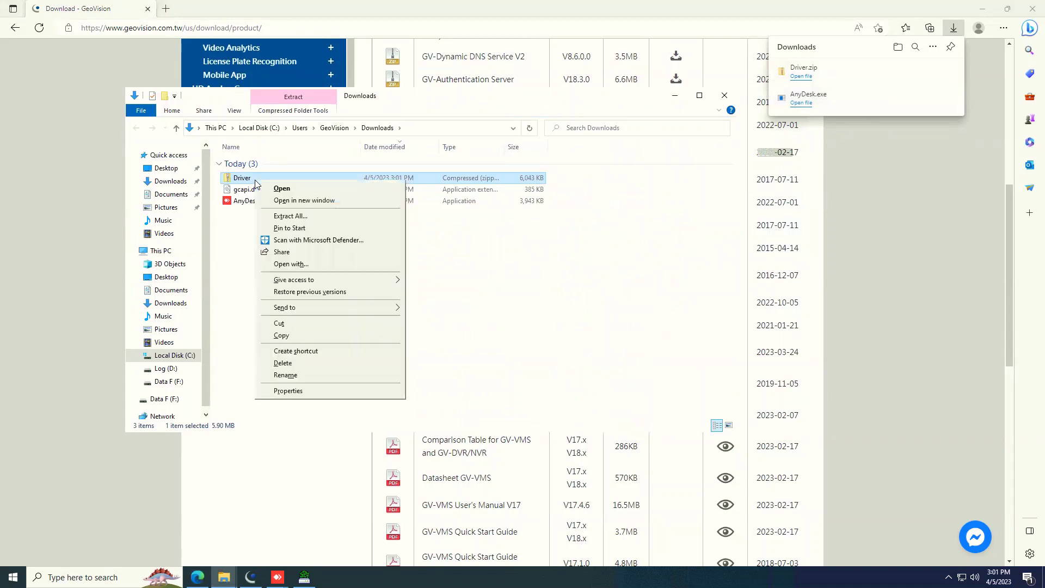
pyautogui.click(305, 218)
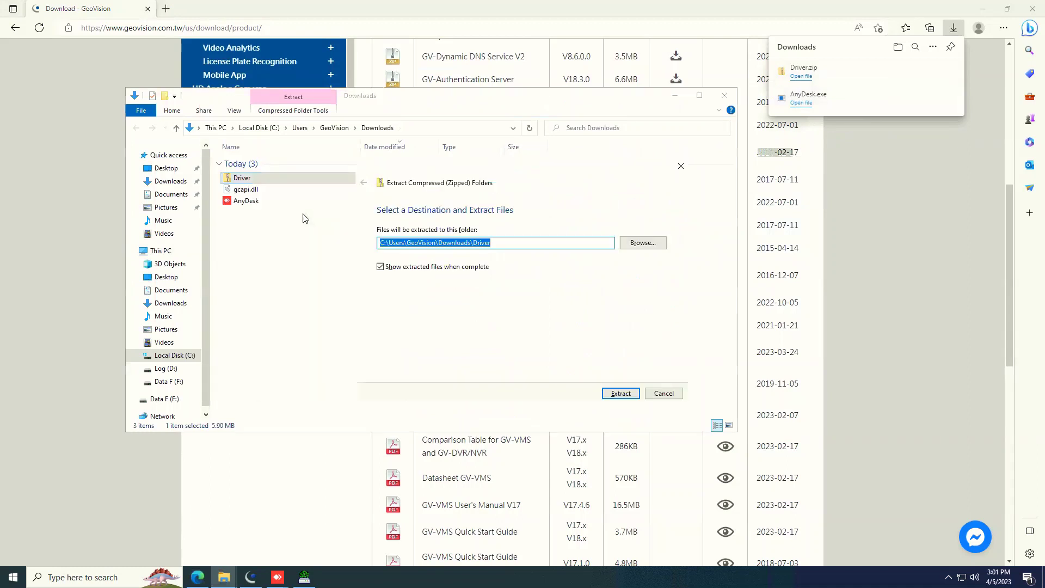
pyautogui.click(624, 392)
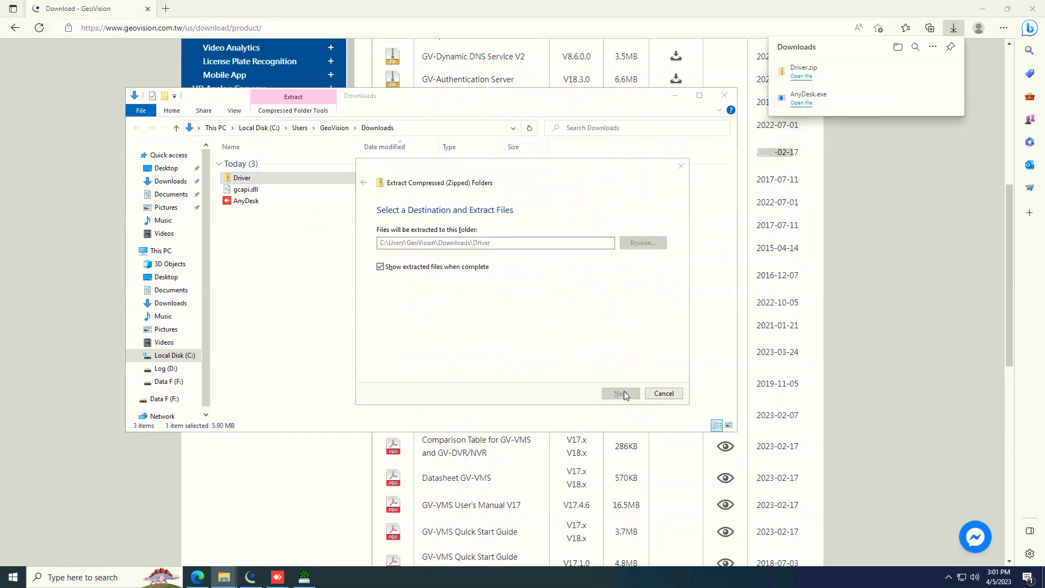
pyautogui.doubleClick(271, 179)
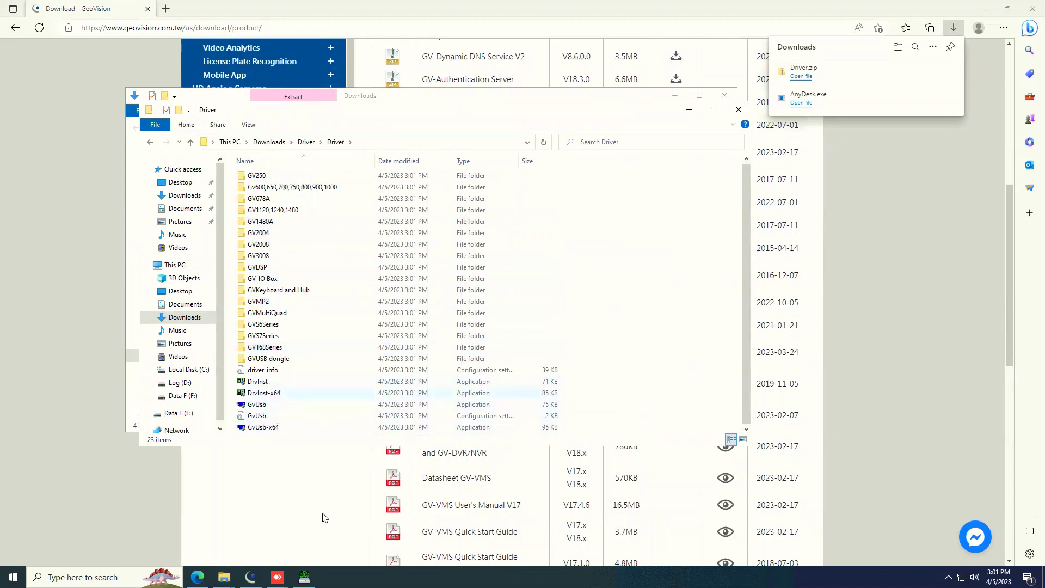
# Step: Open GV-VMS Configure > Camera Install to view the three GV-TBL8804 cameras and 32/0/0 licenses
pyautogui.click(250, 576)
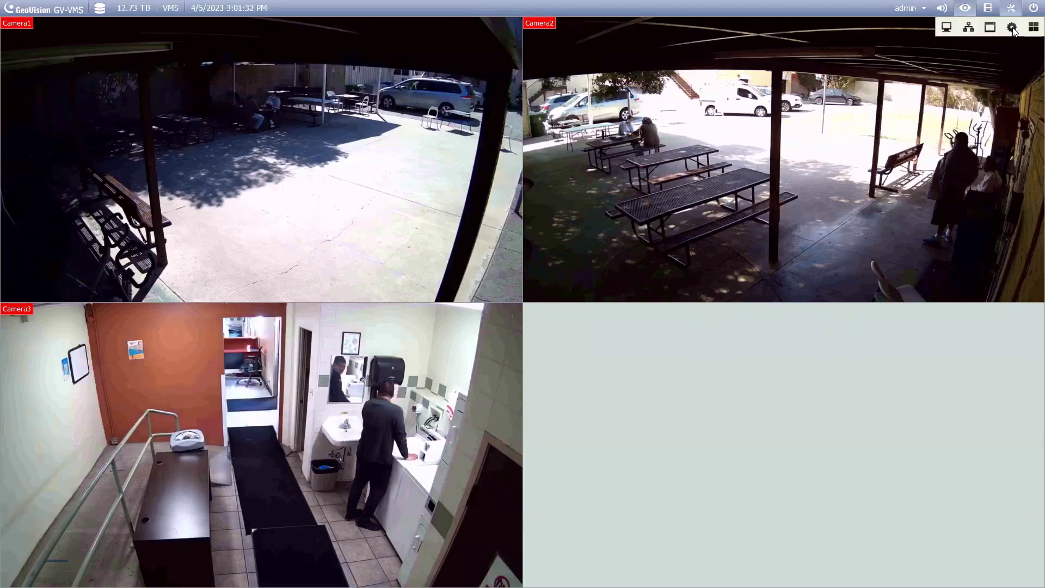
pyautogui.click(1013, 28)
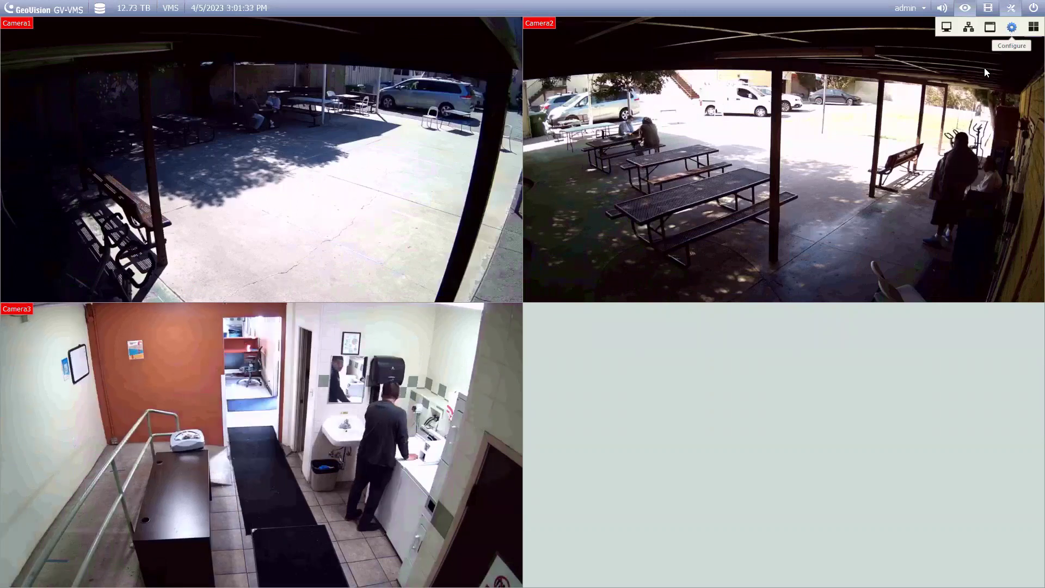
pyautogui.click(984, 68)
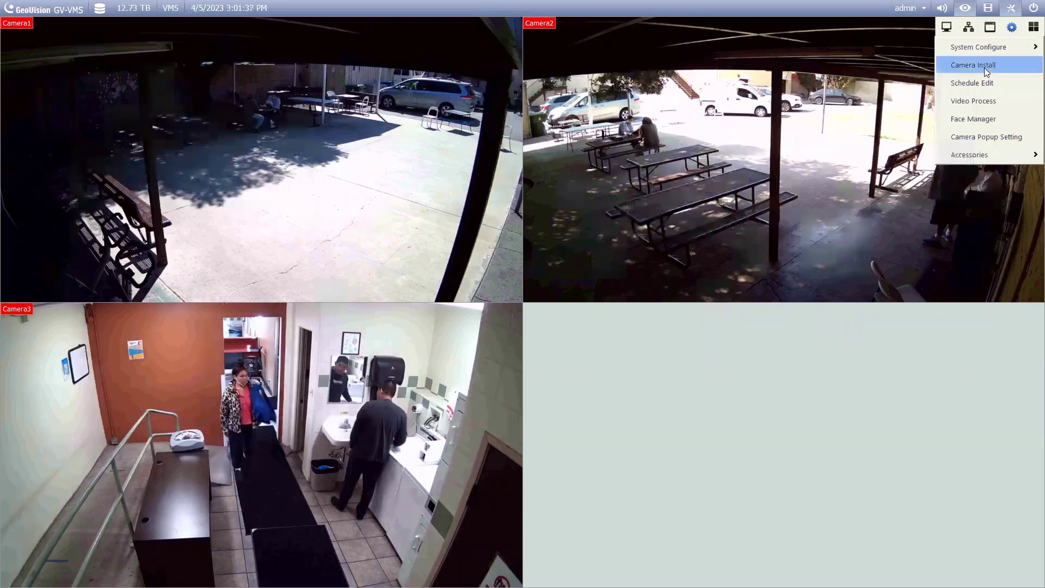
pyautogui.click(985, 68)
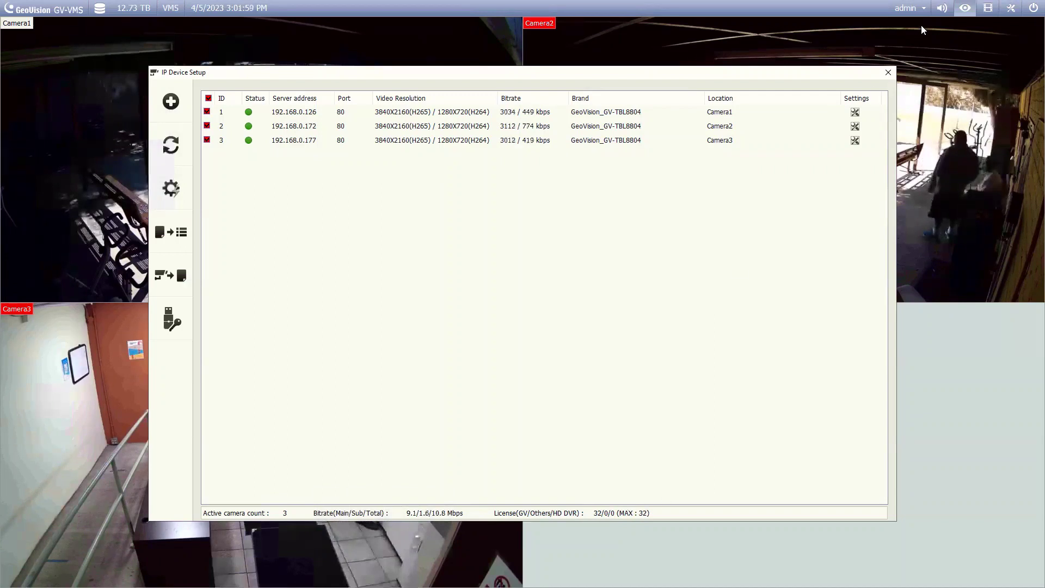
# Step: Close IP Device Setup, run the GvUsb-x64 driver installer, and accept the reboot
pyautogui.click(889, 72)
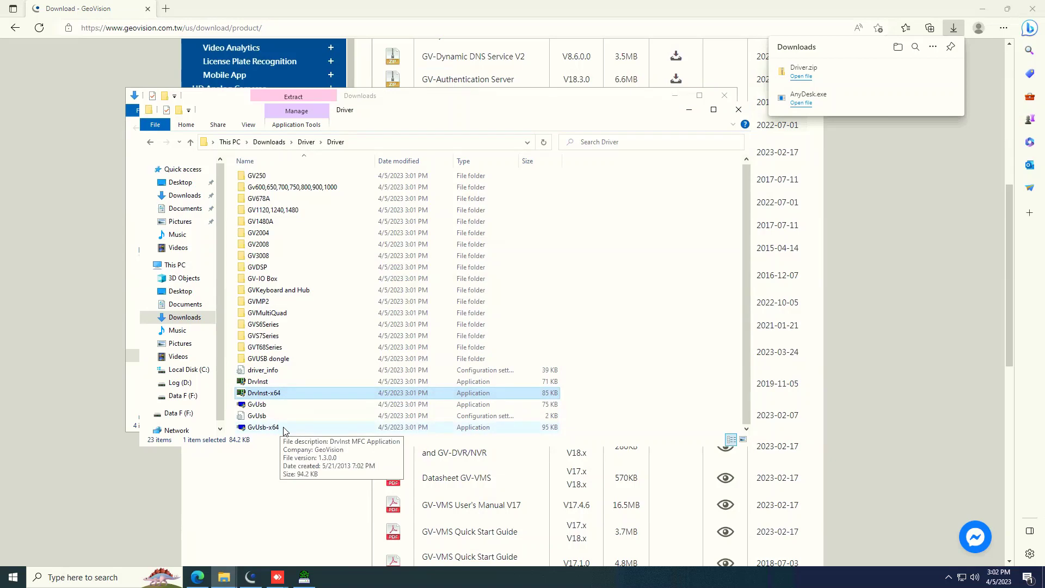
pyautogui.doubleClick(264, 427)
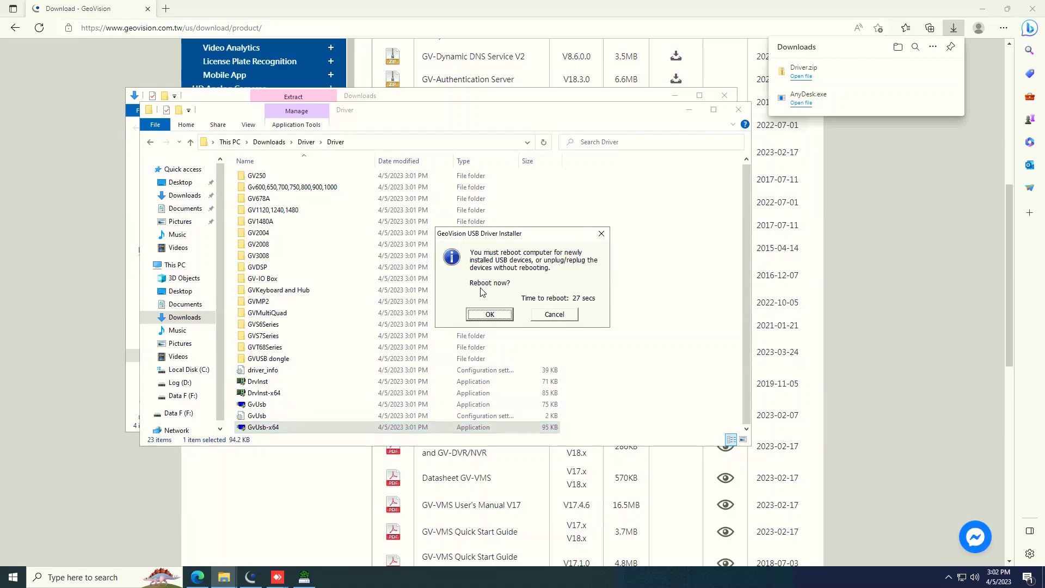
pyautogui.click(489, 316)
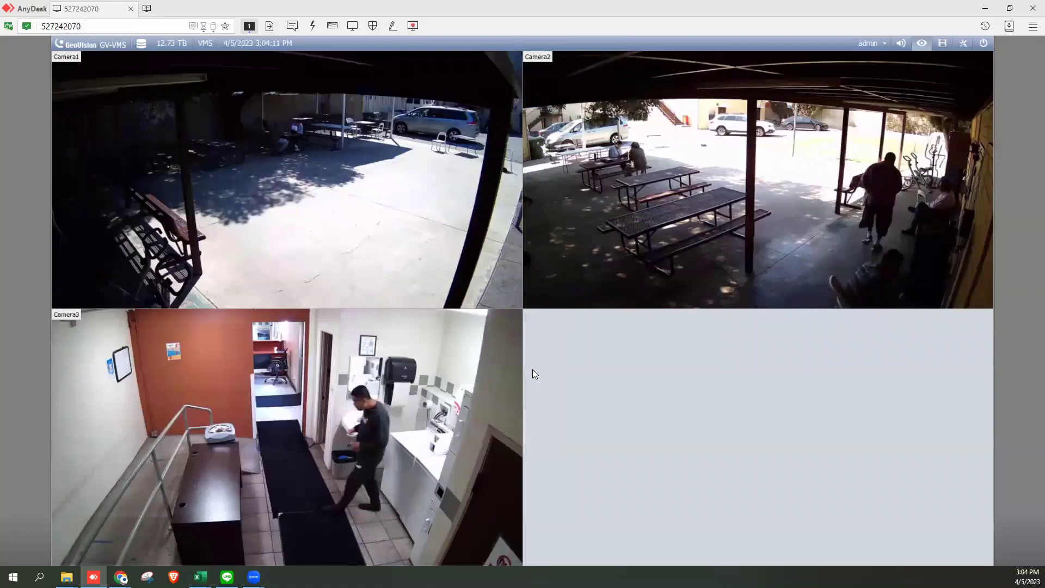
# Step: After rebooting, reopen IP Device Setup via Tools > Configure > Camera Install to confirm licenses read 32/12/0
pyautogui.click(964, 44)
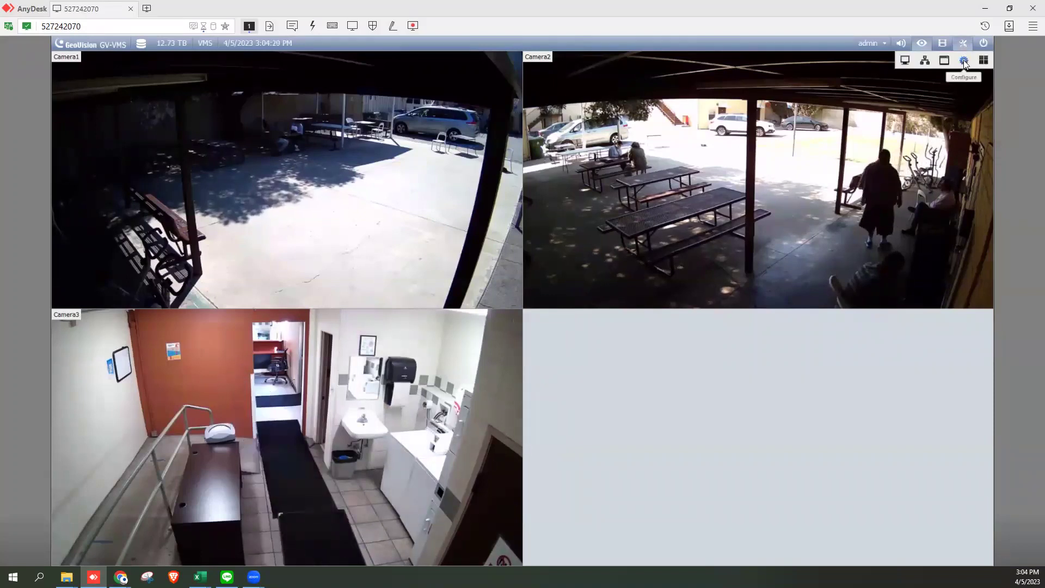
pyautogui.click(963, 61)
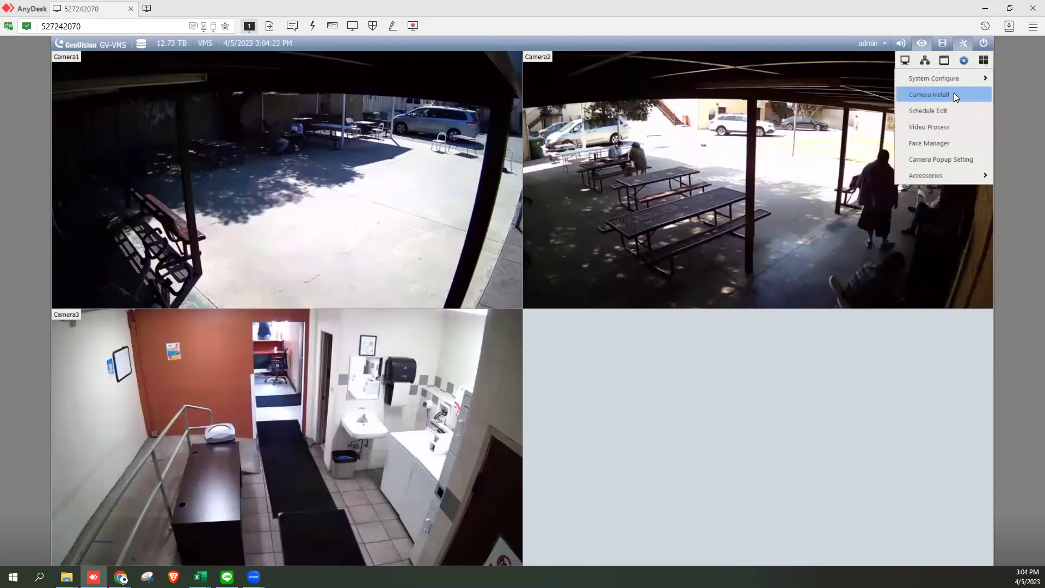
pyautogui.click(954, 94)
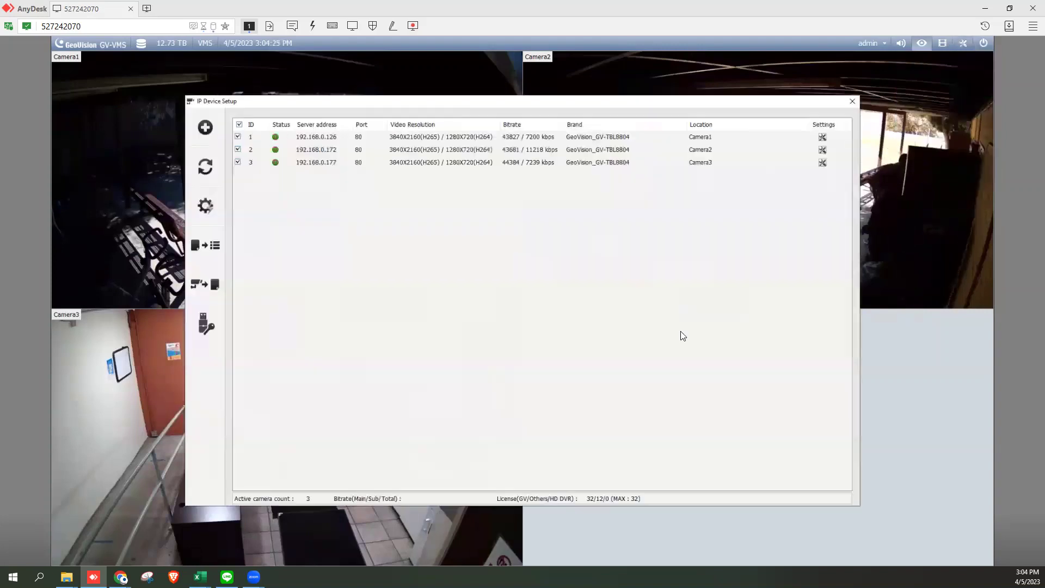